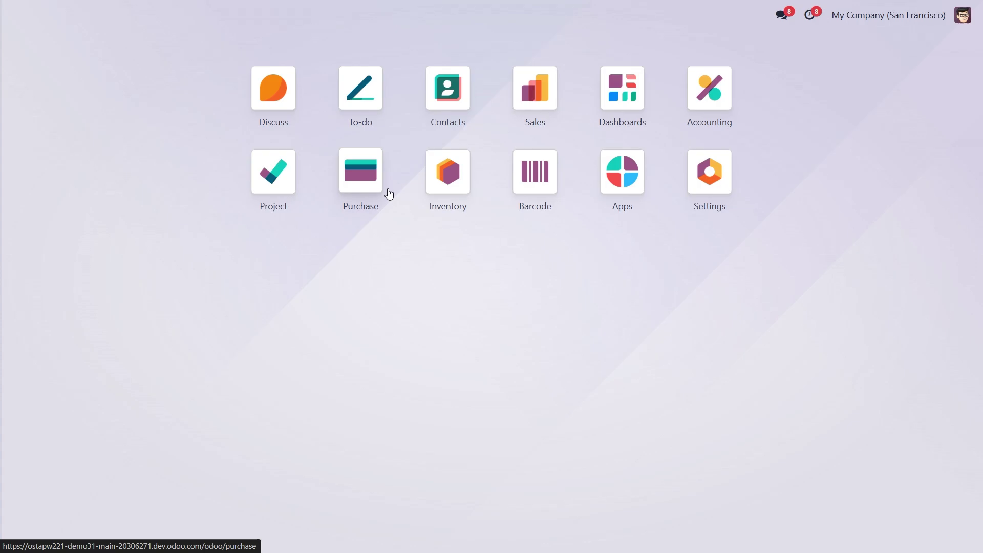
# Step: Go to the Sales app's Customers list and start a new customer record
pyautogui.click(542, 90)
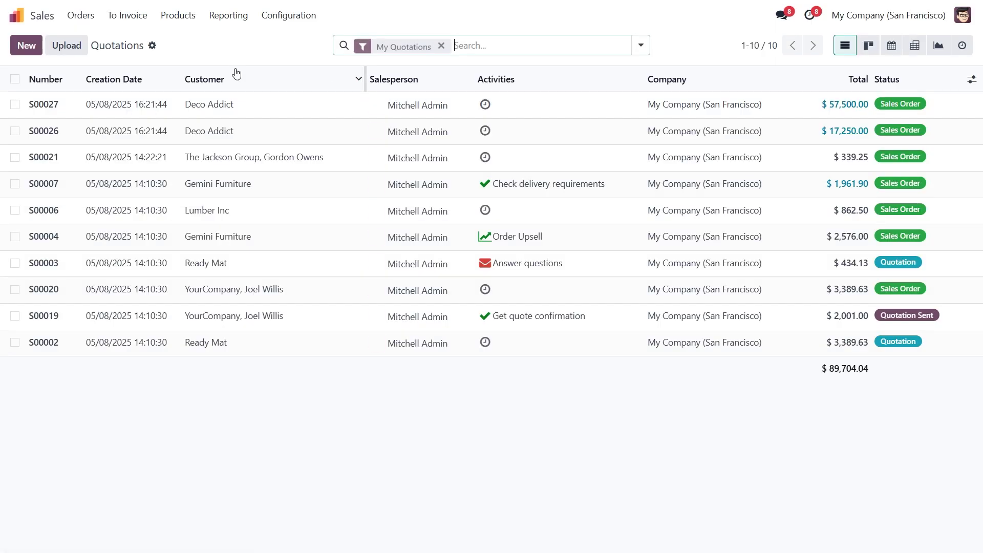
pyautogui.click(91, 22)
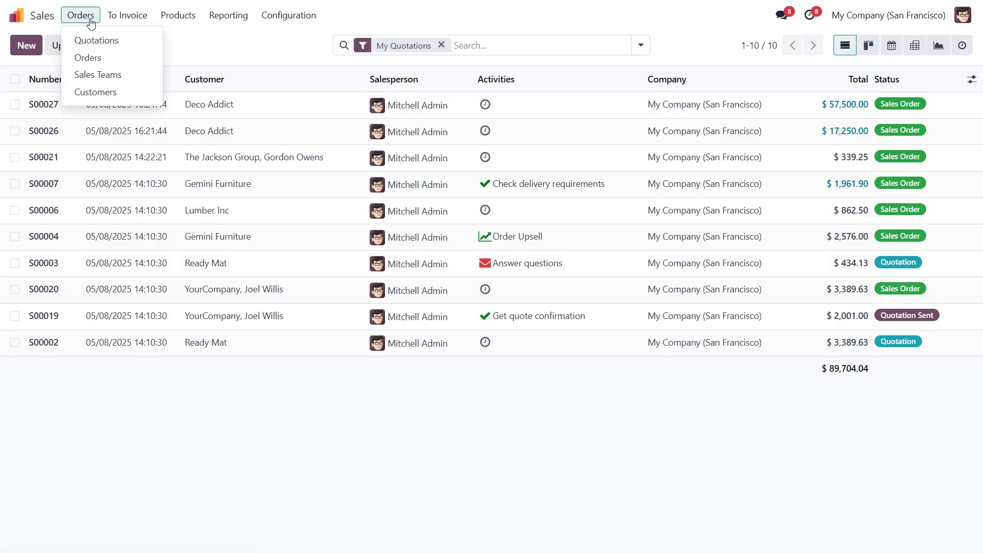
pyautogui.click(110, 92)
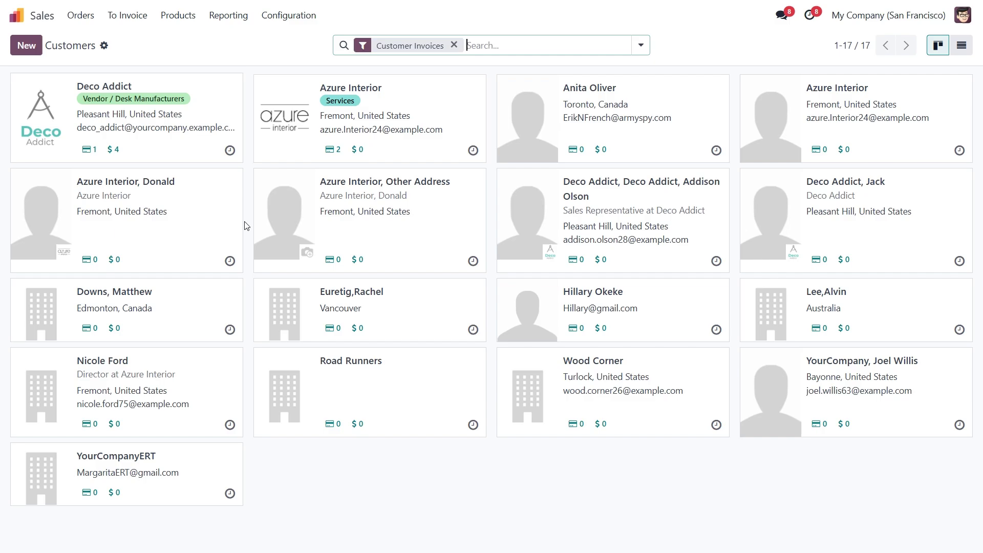
pyautogui.click(26, 47)
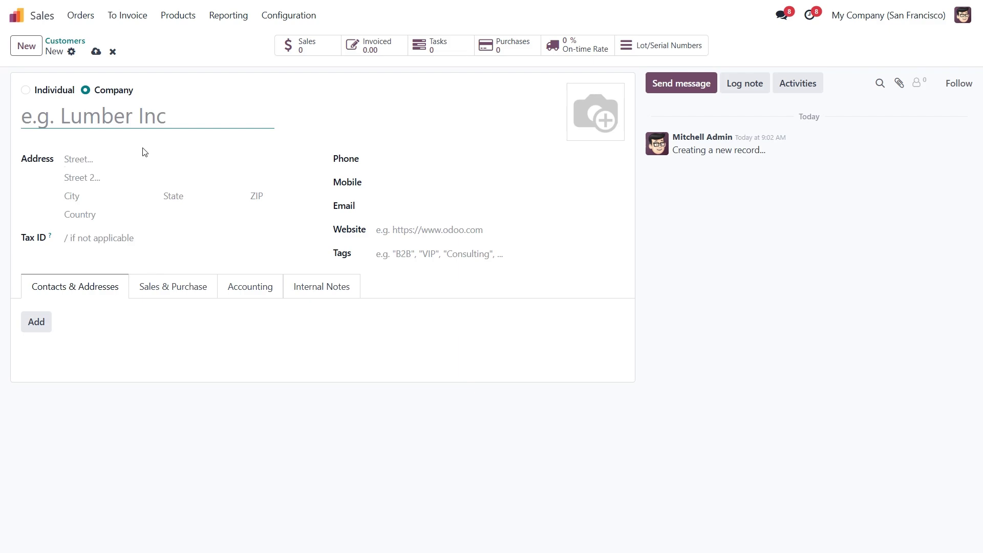
# Step: Create Matthew as an individual contact of Deco Addict, save him, and view his Accounting tab
pyautogui.click(108, 93)
pyautogui.click(26, 93)
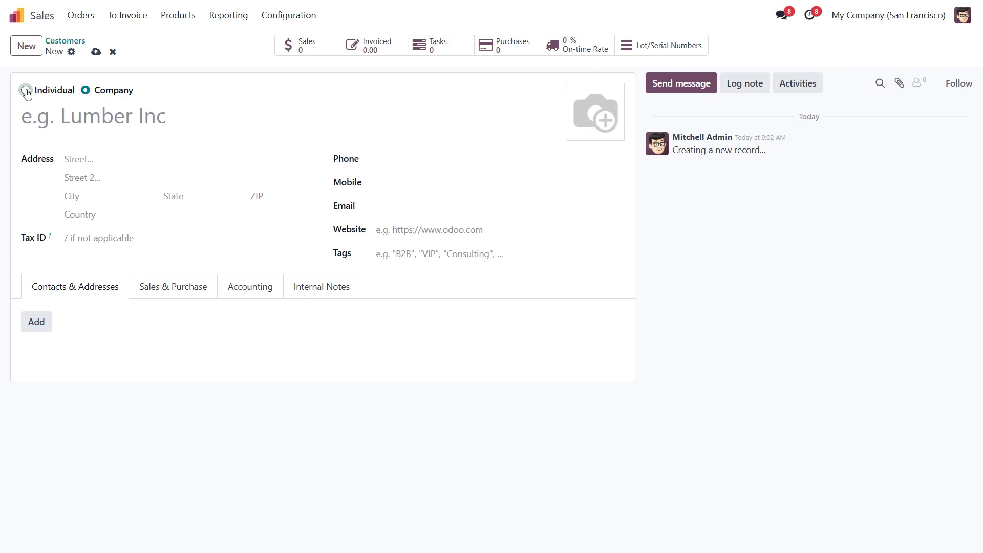
pyautogui.click(112, 125)
pyautogui.write('Matthew')
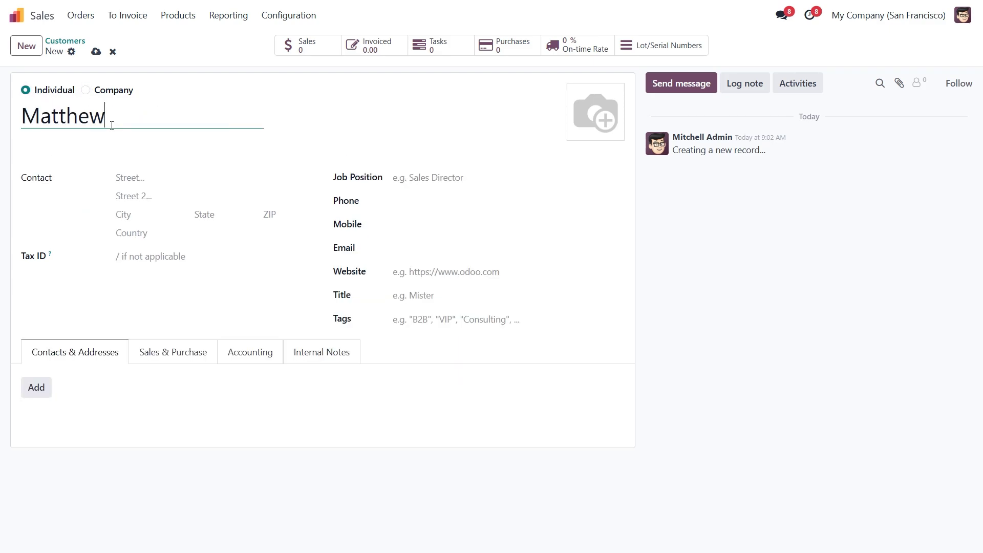
pyautogui.click(114, 142)
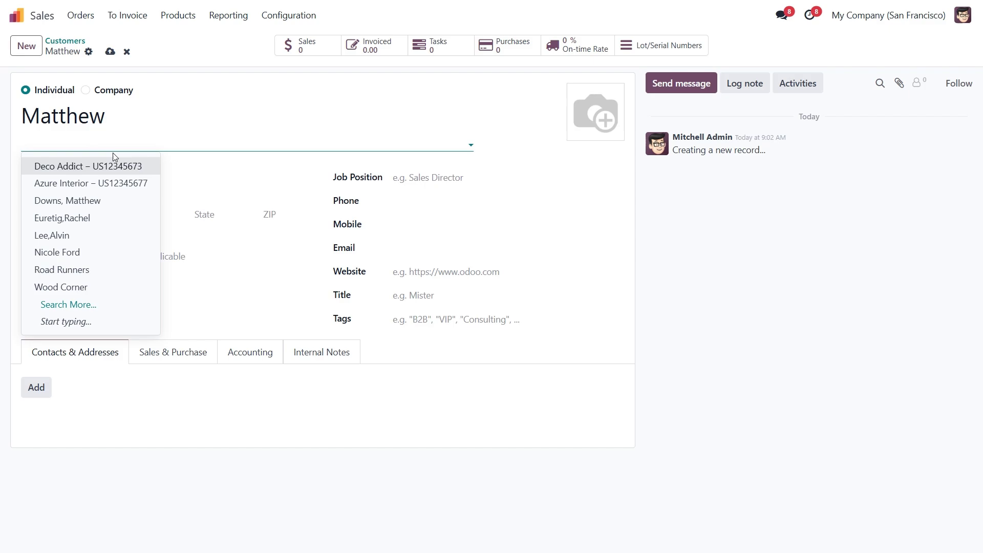
pyautogui.click(110, 166)
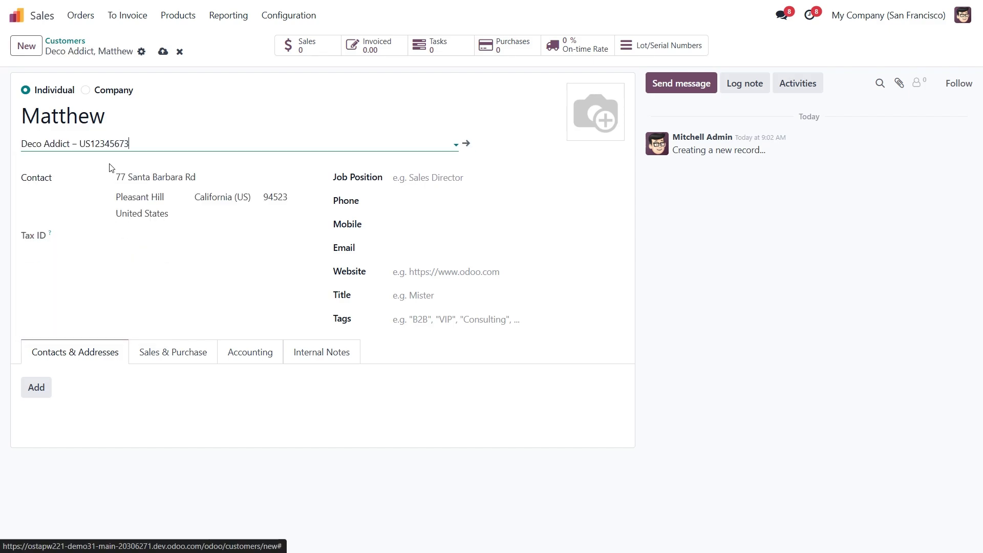
pyautogui.click(163, 52)
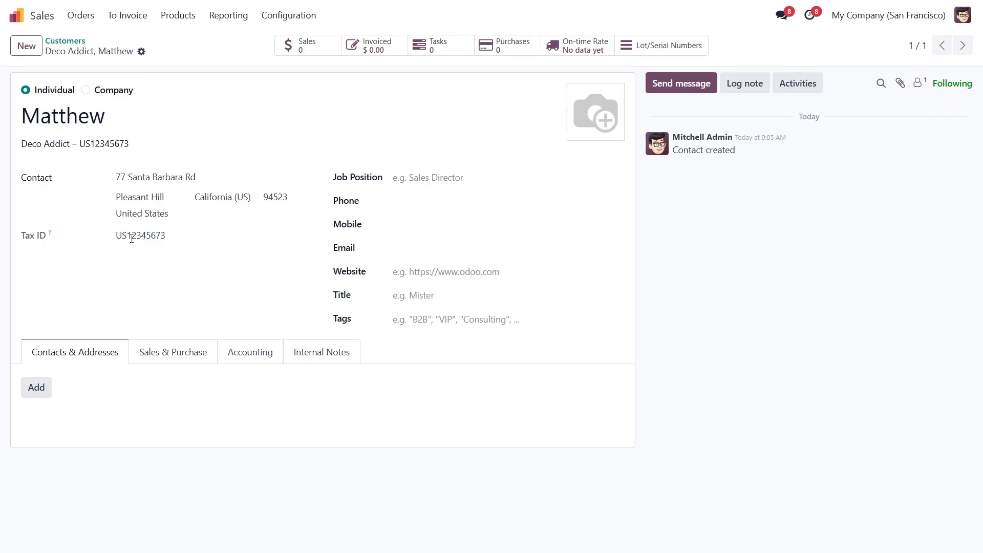
pyautogui.click(250, 360)
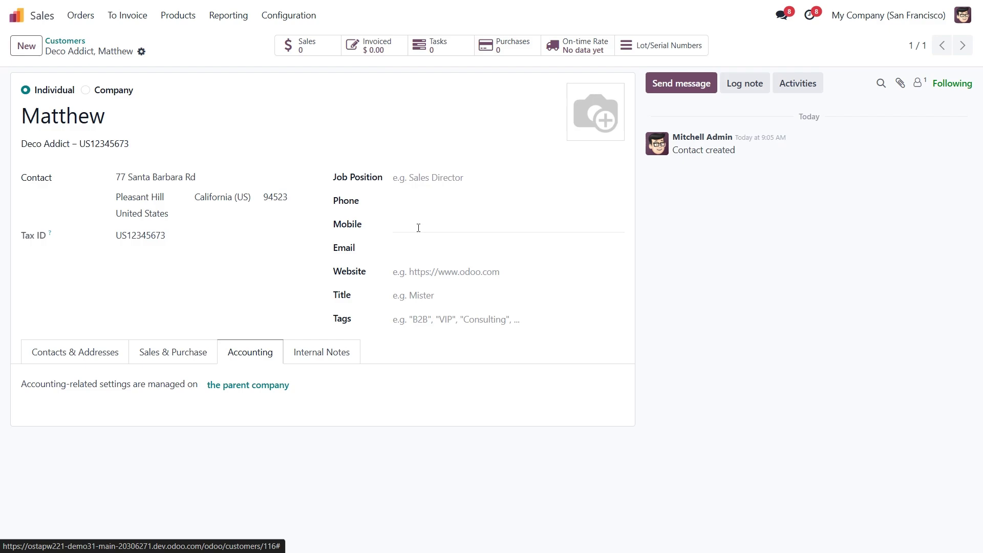
# Step: Add the Employees tag to Matthew's customer record
pyautogui.click(472, 299)
pyautogui.click(477, 317)
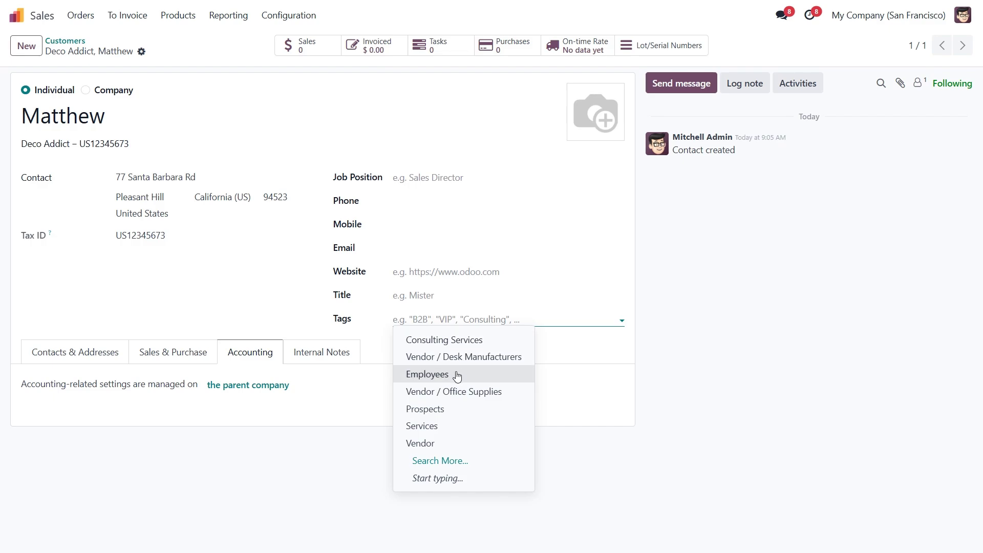
pyautogui.click(458, 375)
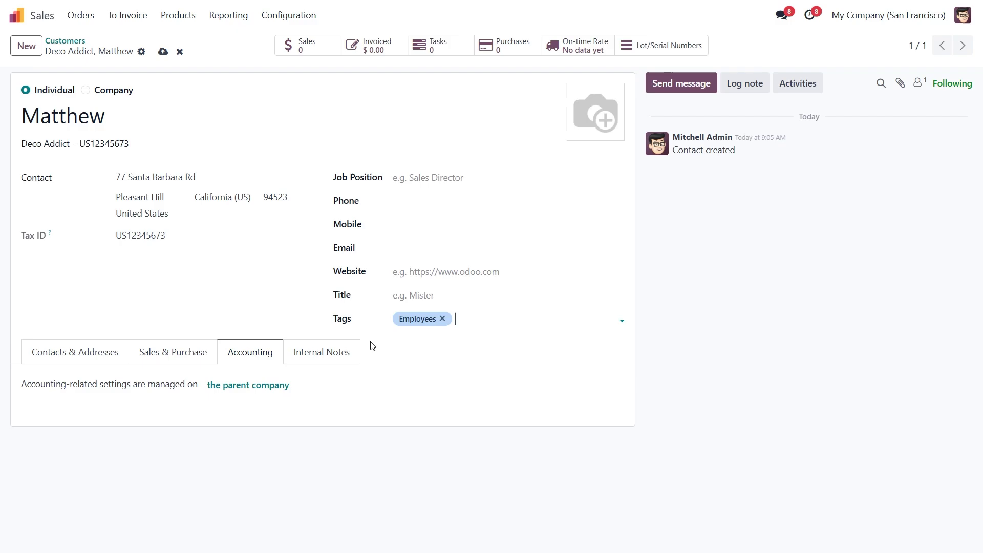
pyautogui.click(97, 357)
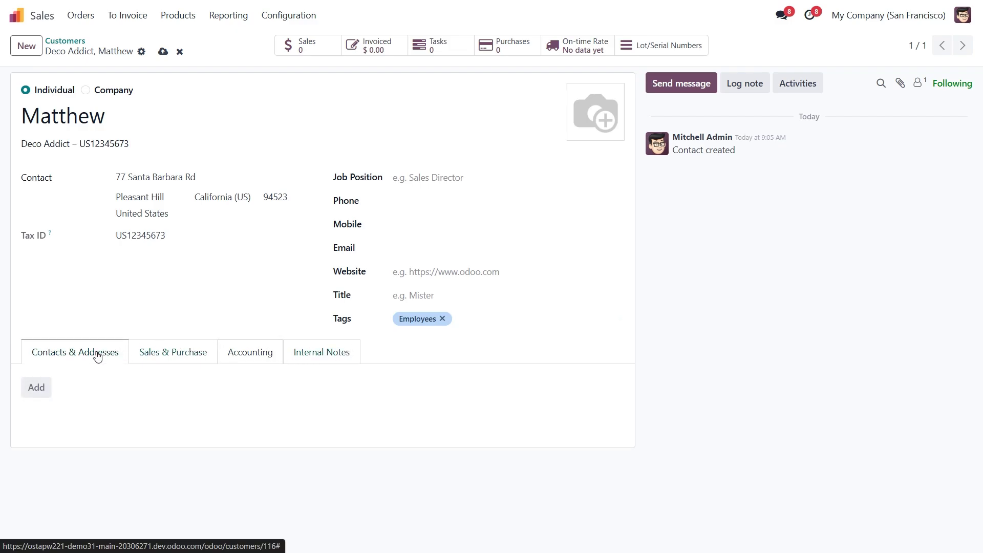
pyautogui.click(36, 388)
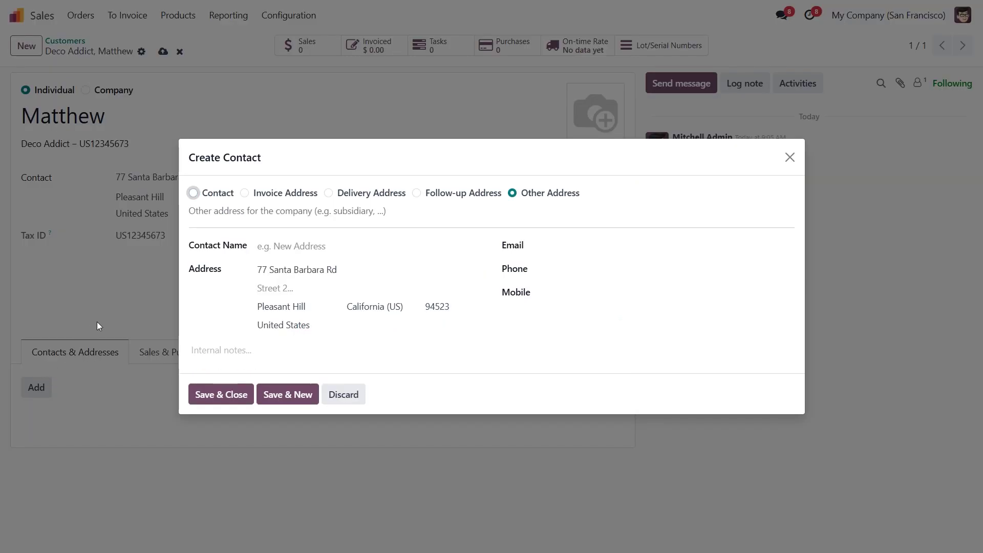
pyautogui.click(193, 198)
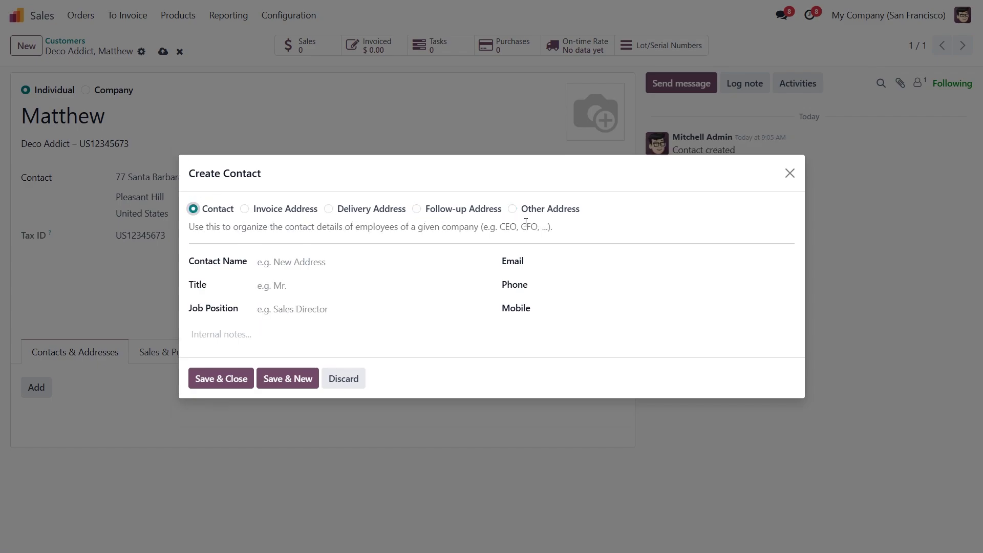
pyautogui.click(328, 210)
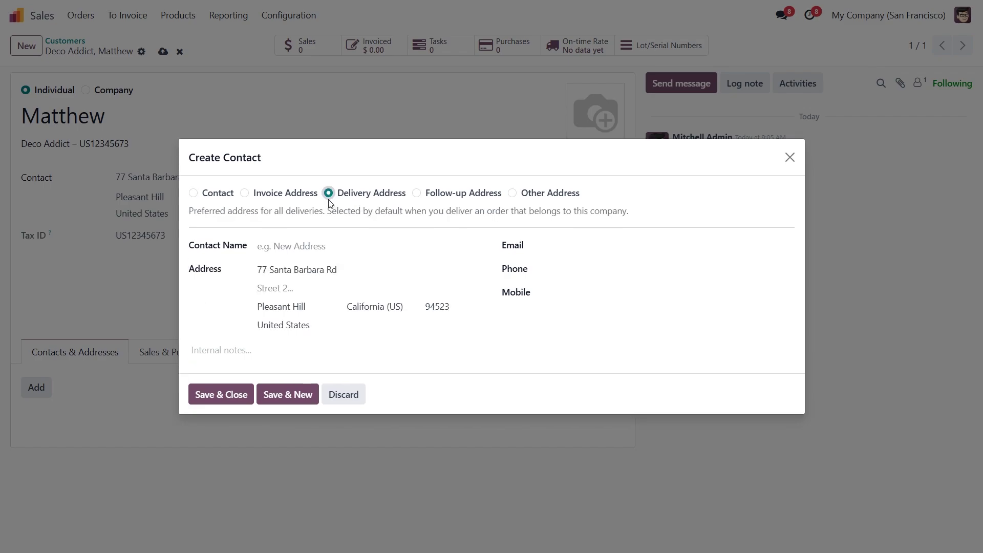
pyautogui.click(342, 247)
pyautogui.write('Matthew’s Delivery Address')
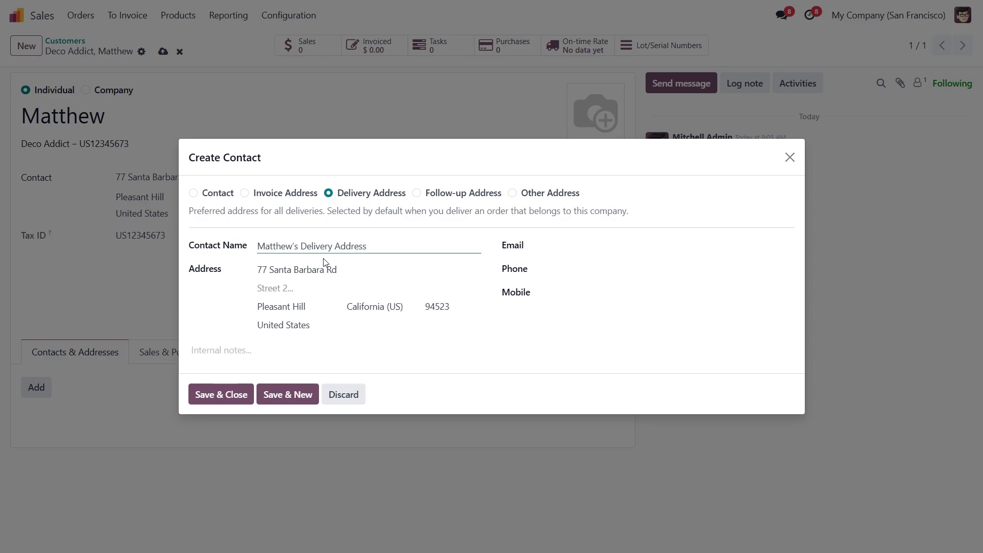
pyautogui.click(267, 270)
pyautogui.write('1')
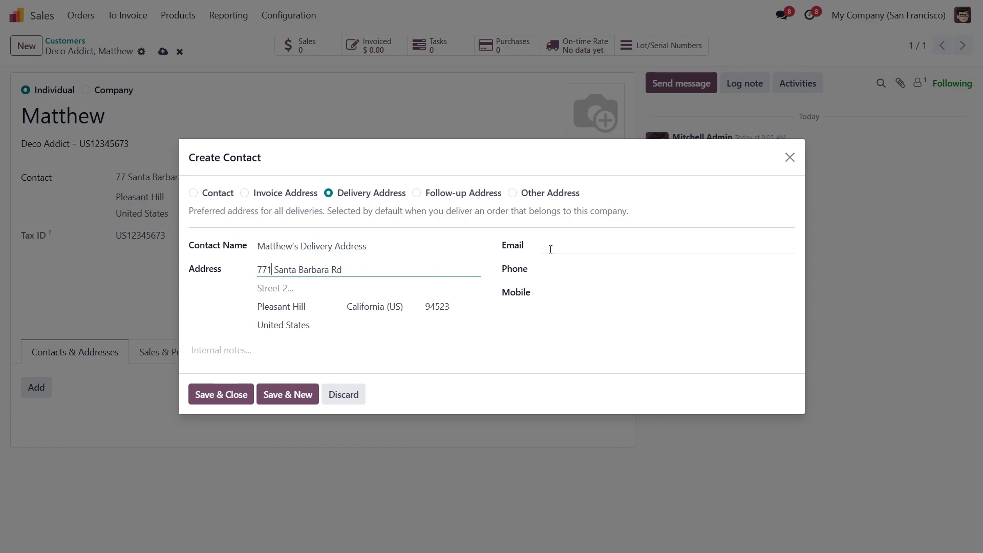
pyautogui.click(359, 353)
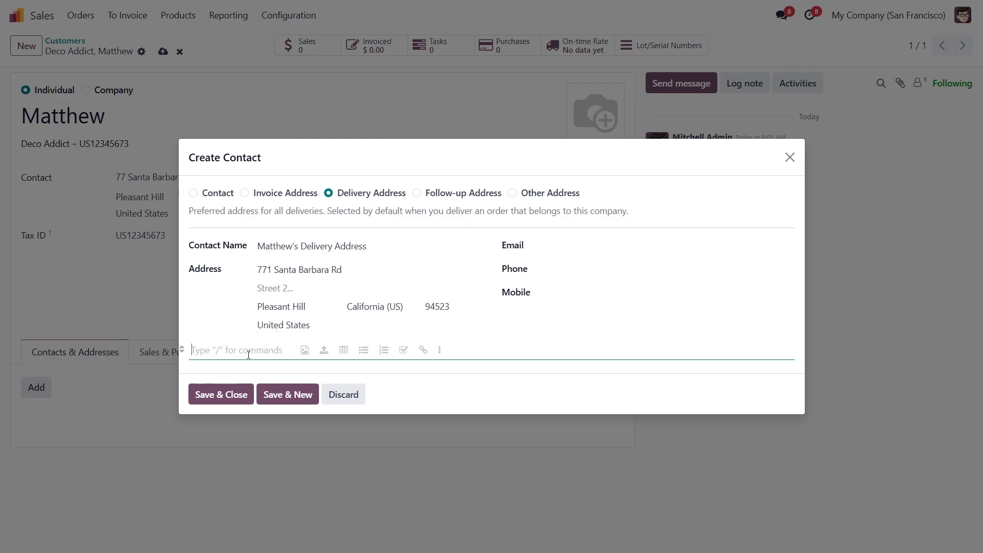
pyautogui.click(220, 396)
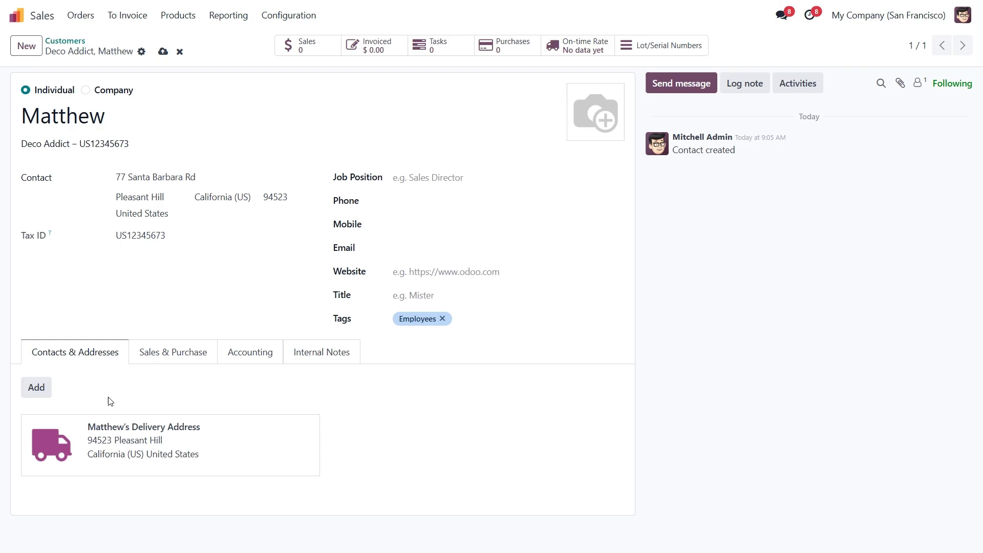
pyautogui.click(36, 387)
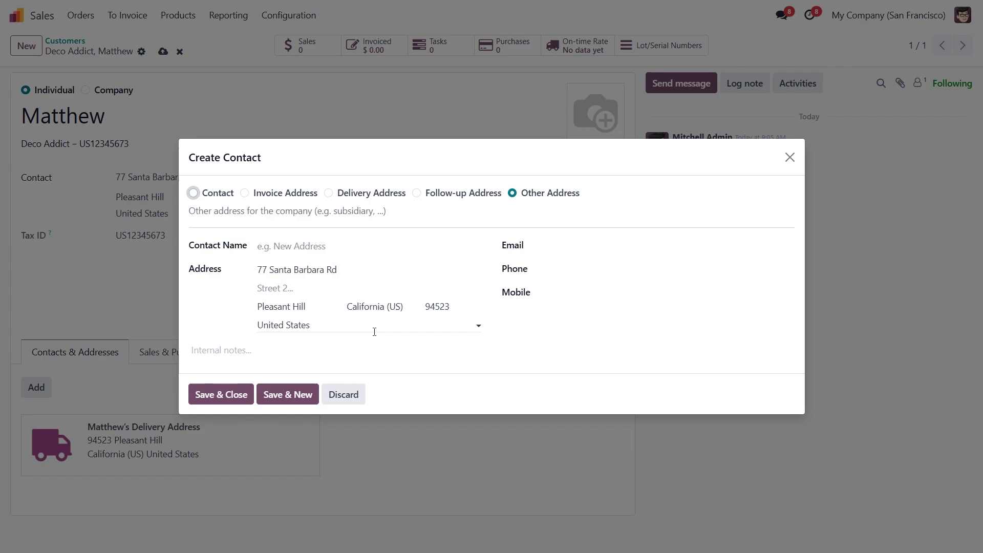
pyautogui.click(344, 394)
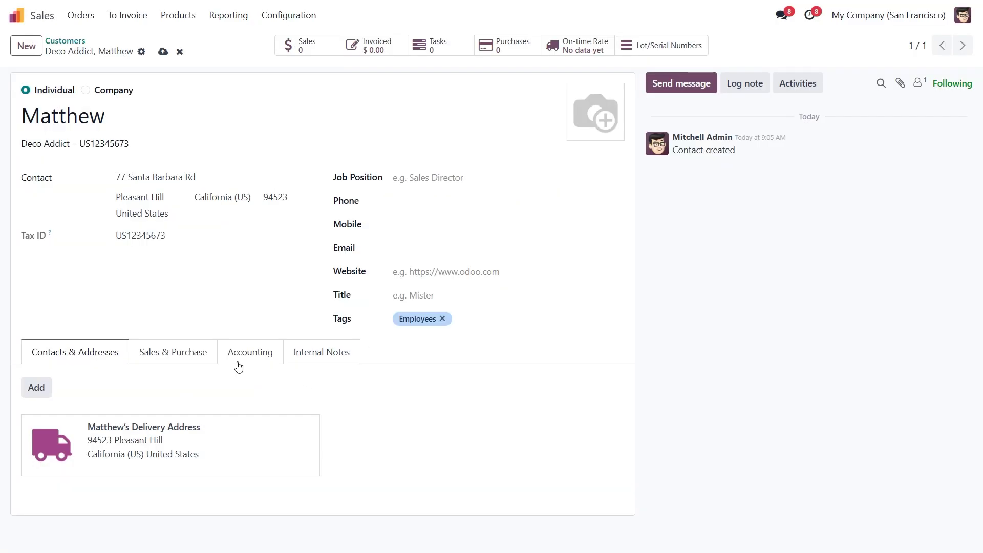
# Step: Review the Sales, Purchase, Fiscal Information and Misc sections of Matthew's Sales & Purchase tab
pyautogui.click(170, 354)
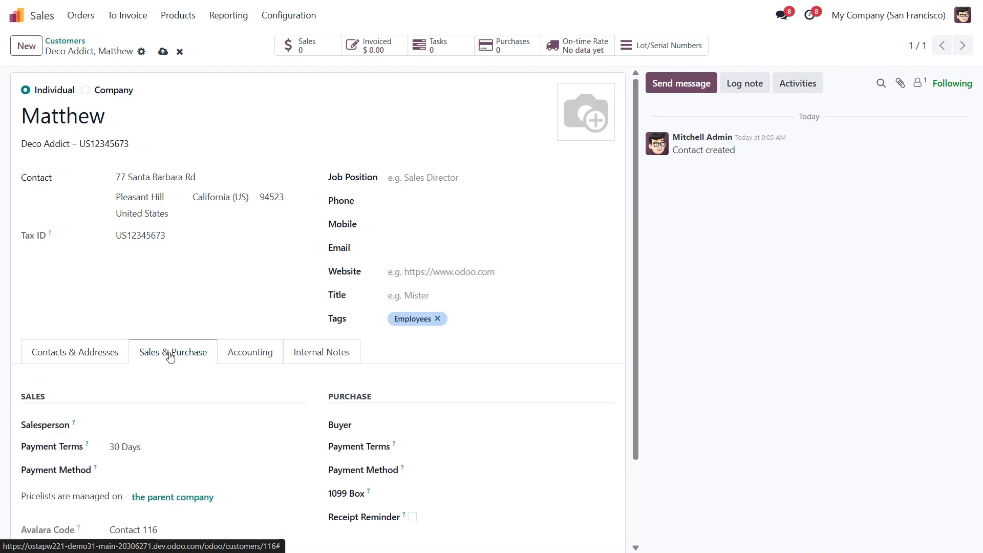
pyautogui.scroll(-2, 241, 415)
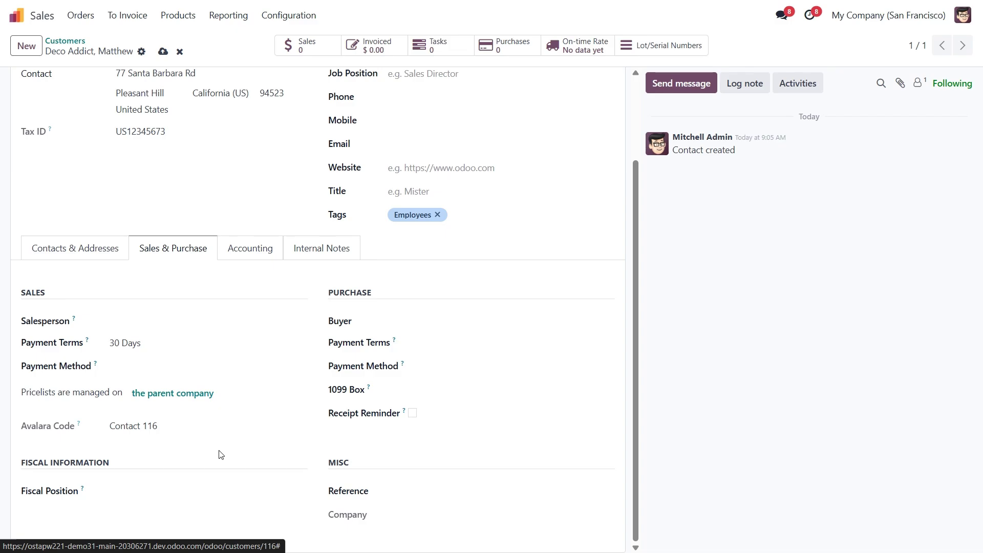
pyautogui.scroll(2, 215, 325)
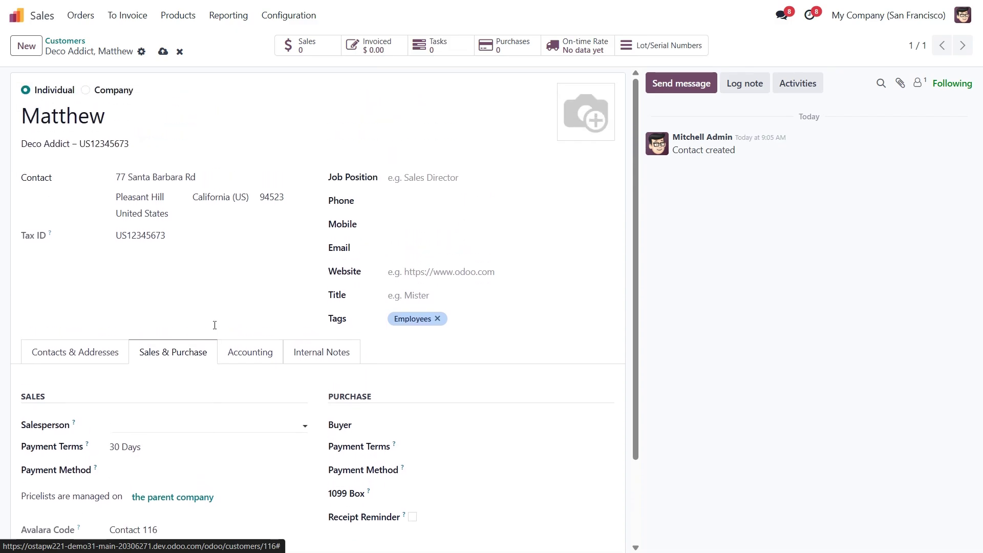
pyautogui.click(137, 116)
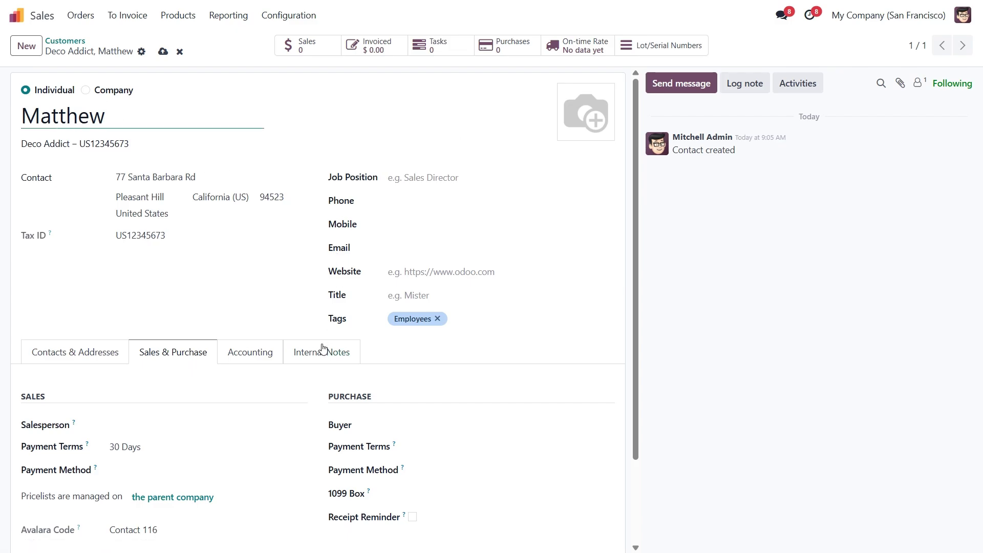
# Step: Set salesperson Marc Demo, 15 Days payment terms and fiscal position Automatic Tax Mapping (AvaTax)
pyautogui.scroll(-2, 302, 412)
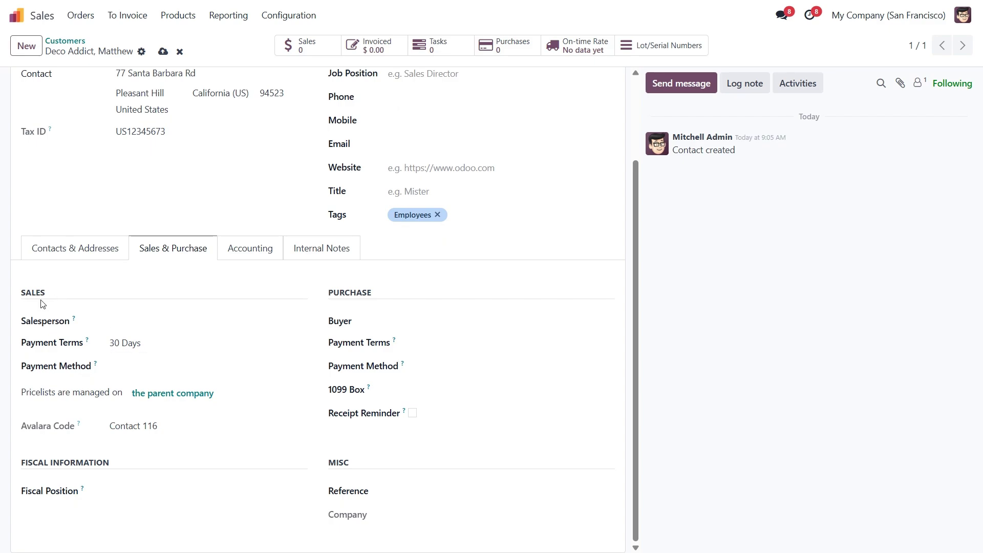
pyautogui.click(157, 326)
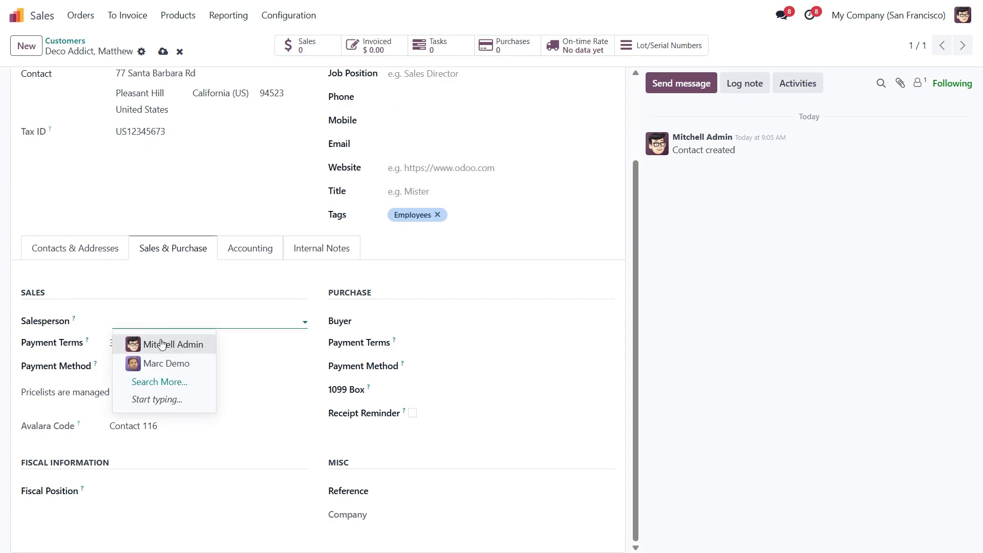
pyautogui.click(167, 362)
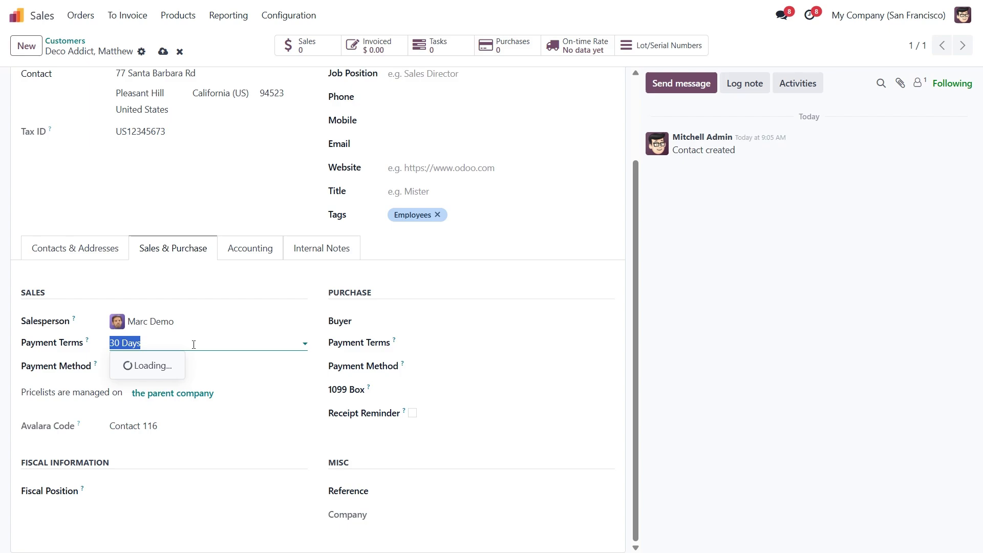
pyautogui.click(167, 379)
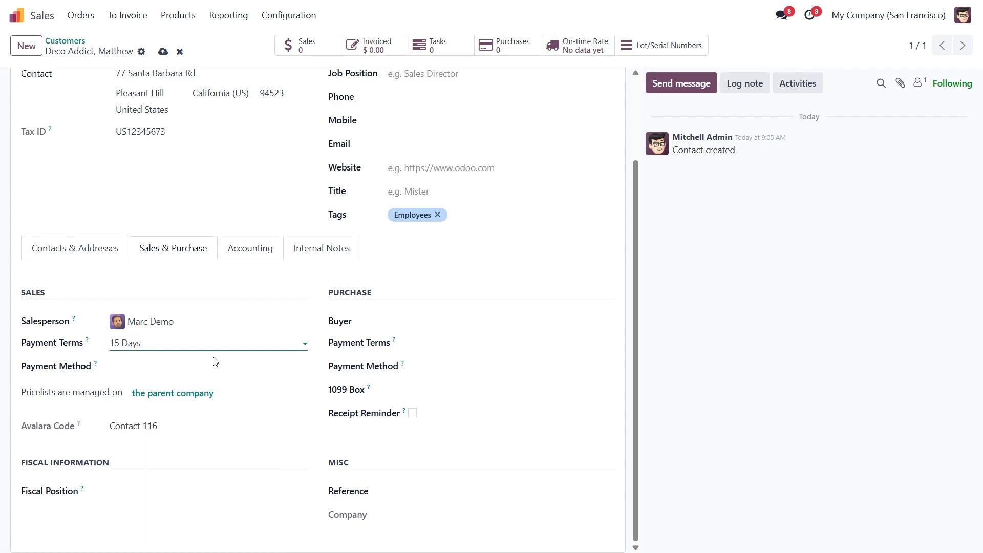
pyautogui.click(159, 368)
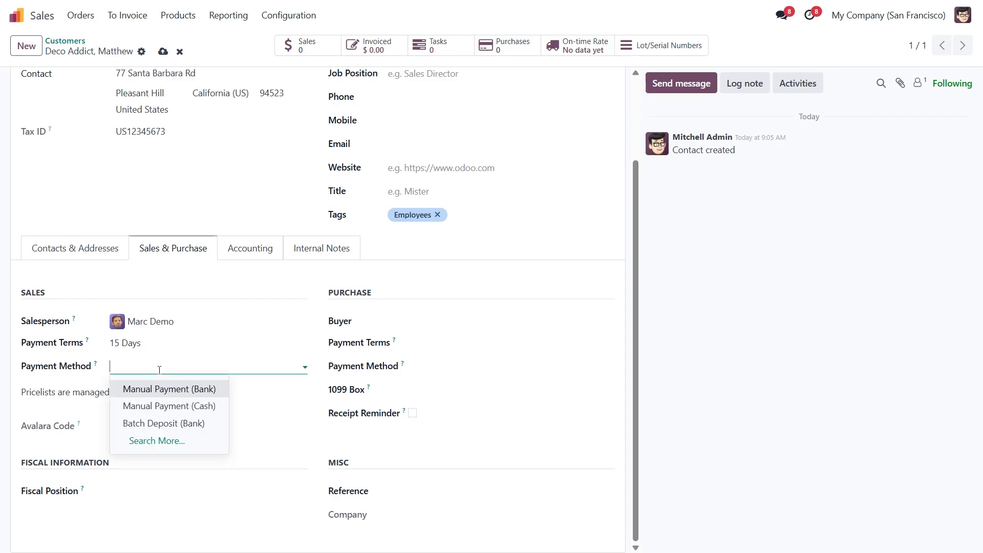
pyautogui.click(159, 369)
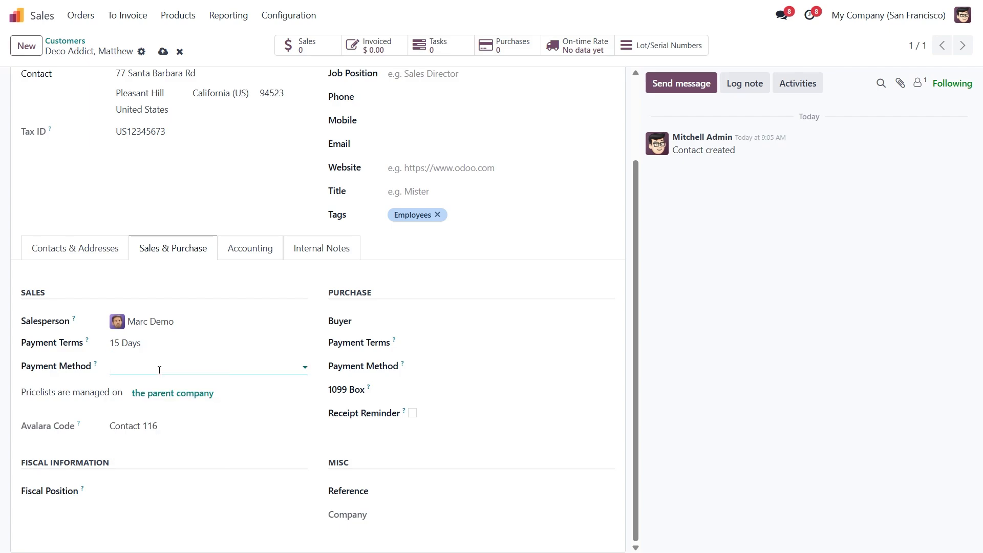
pyautogui.click(145, 492)
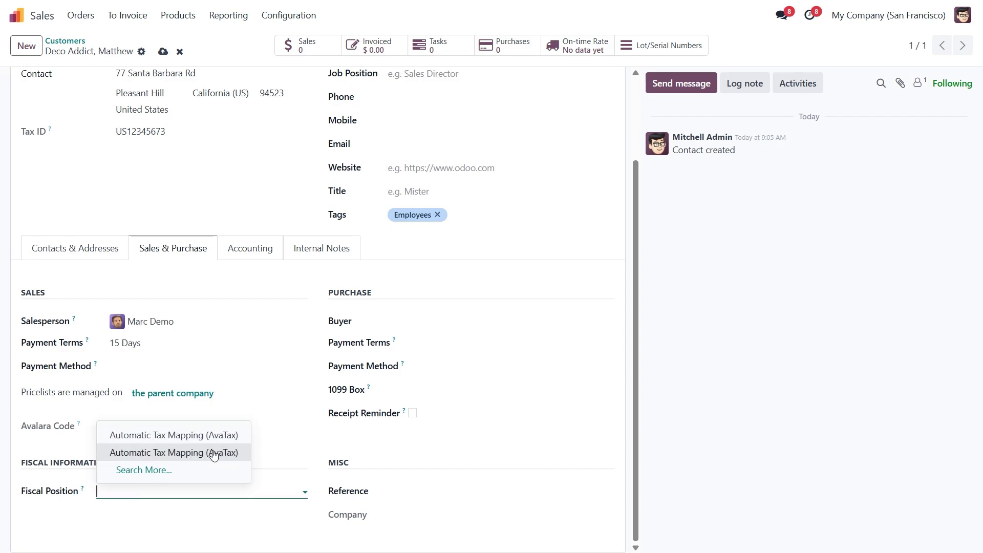
pyautogui.click(211, 453)
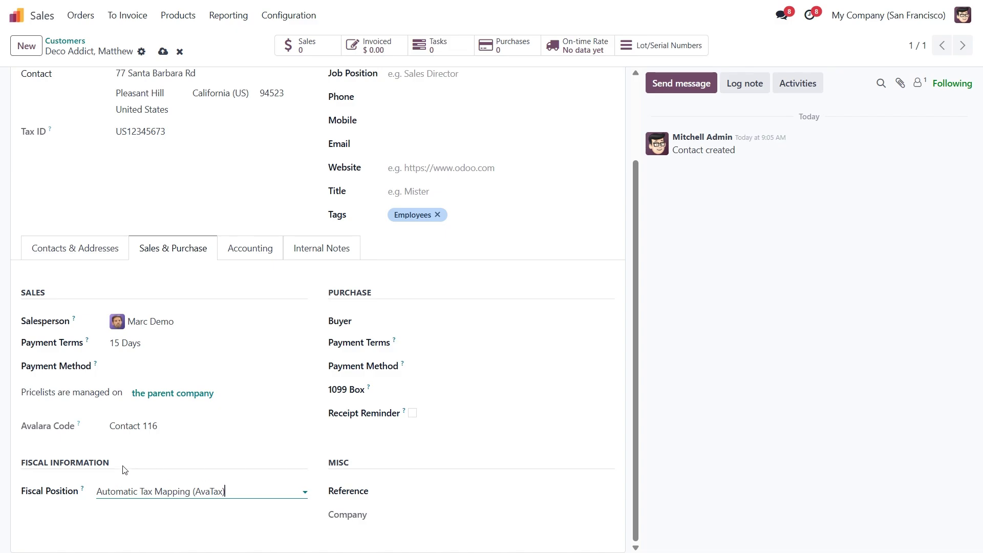
pyautogui.scroll(2, 179, 405)
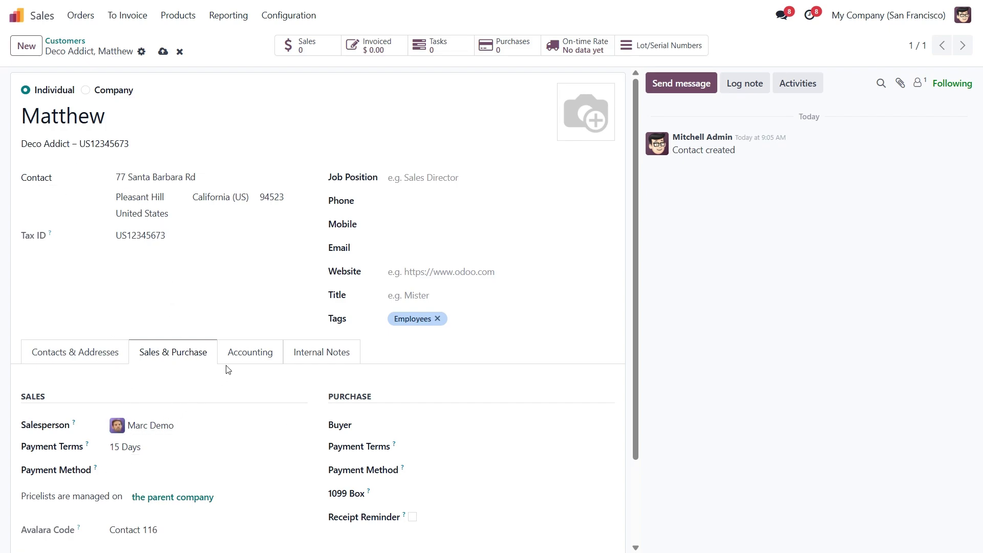
# Step: Open parent company Deco Addict's Accounting tab showing its bank account and invoice follow-ups
pyautogui.click(251, 351)
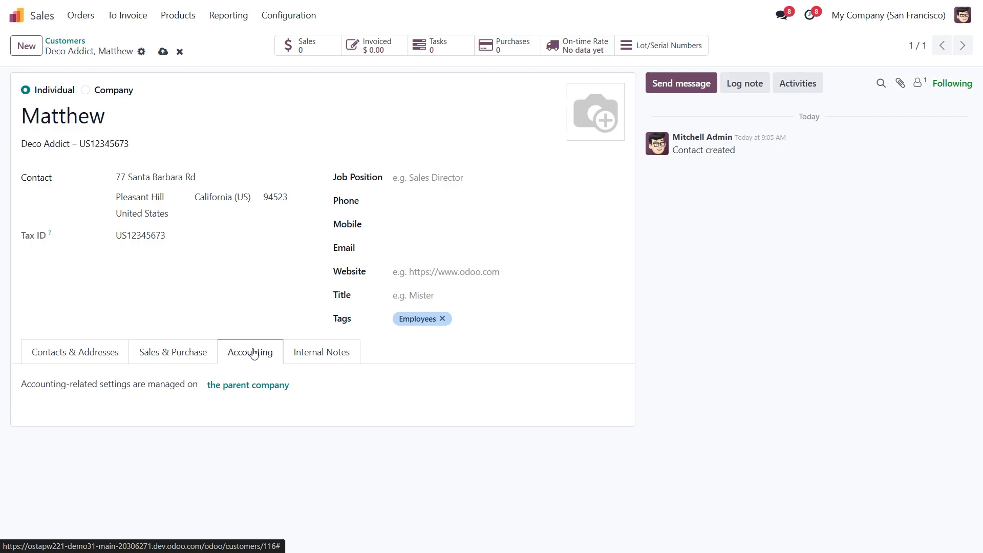
pyautogui.click(264, 389)
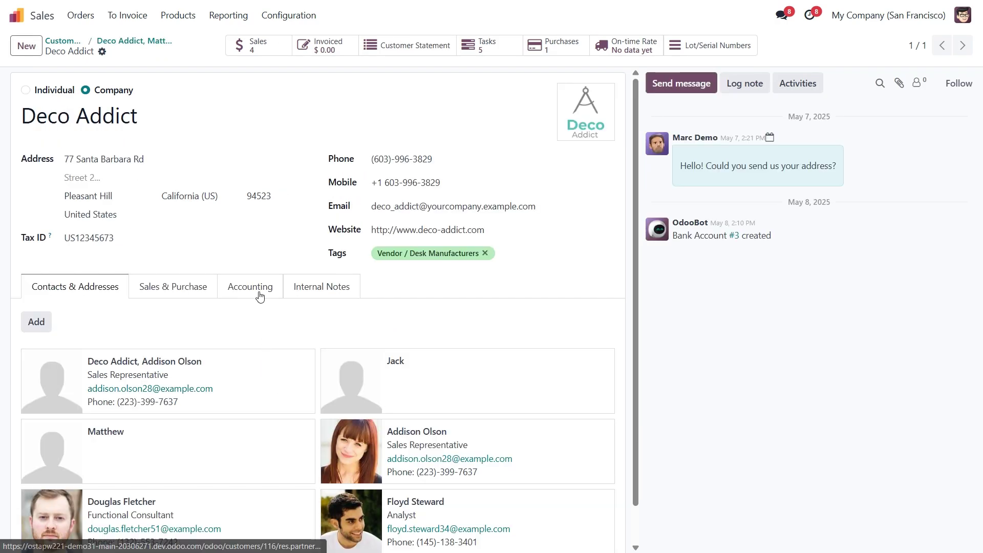
pyautogui.click(257, 293)
pyautogui.scroll(-3, 302, 385)
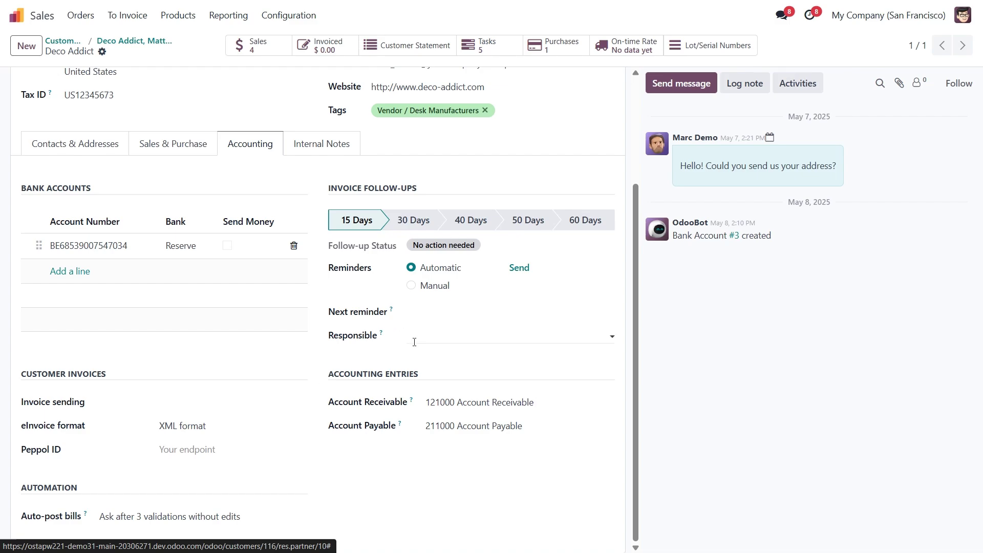
# Step: Back on Matthew's Sales & Purchase tab, set the 1099 box to NEC - 1 Nonemployee compensation
pyautogui.click(123, 44)
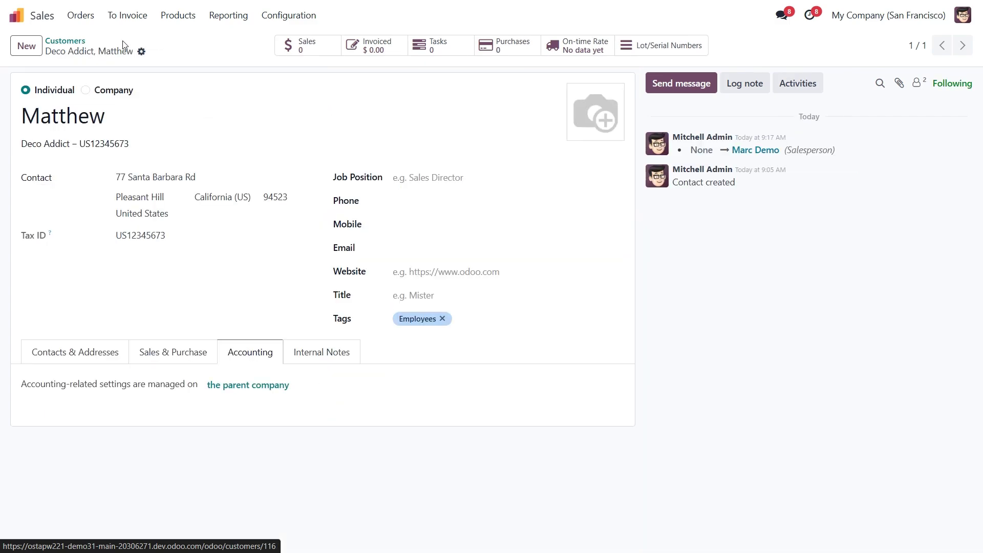
pyautogui.click(182, 353)
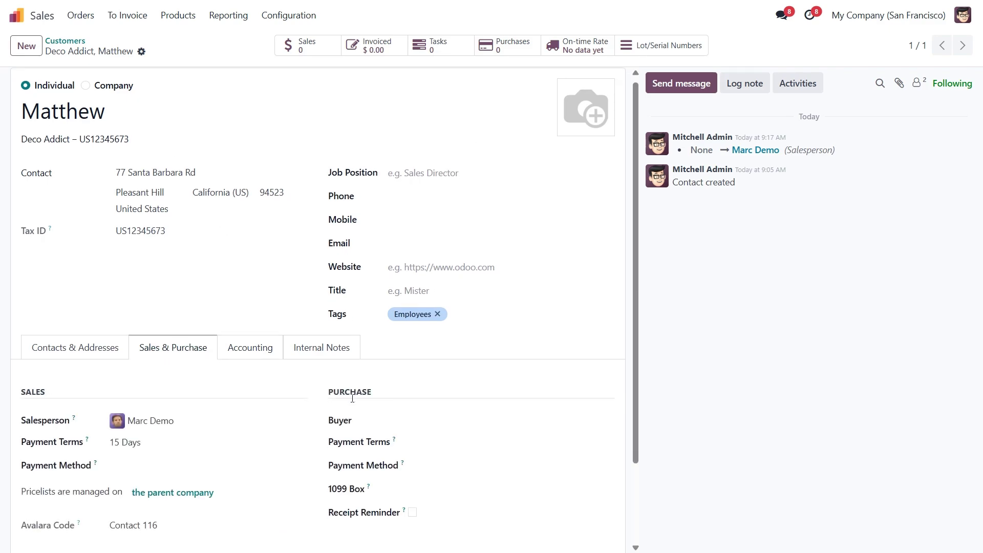
pyautogui.scroll(-2, 352, 398)
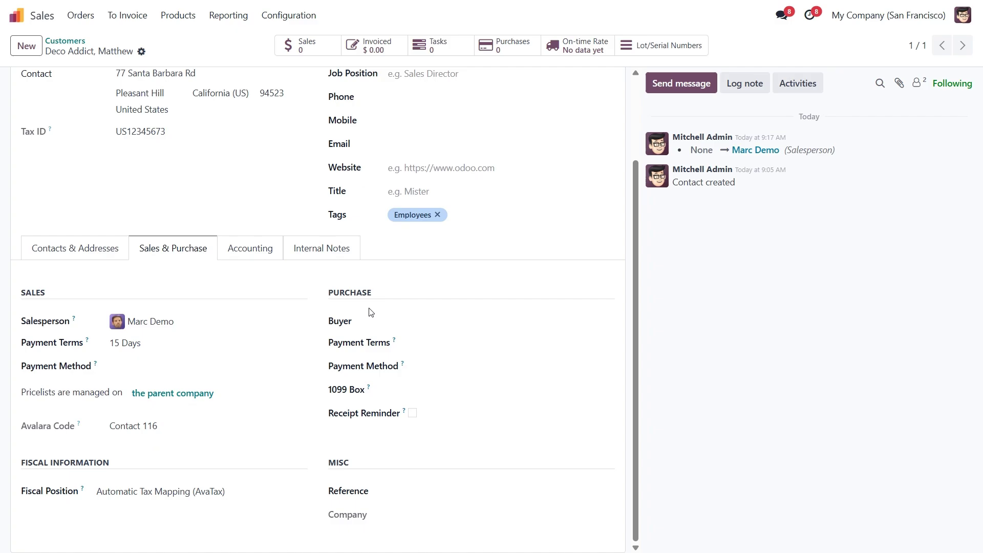
pyautogui.click(454, 325)
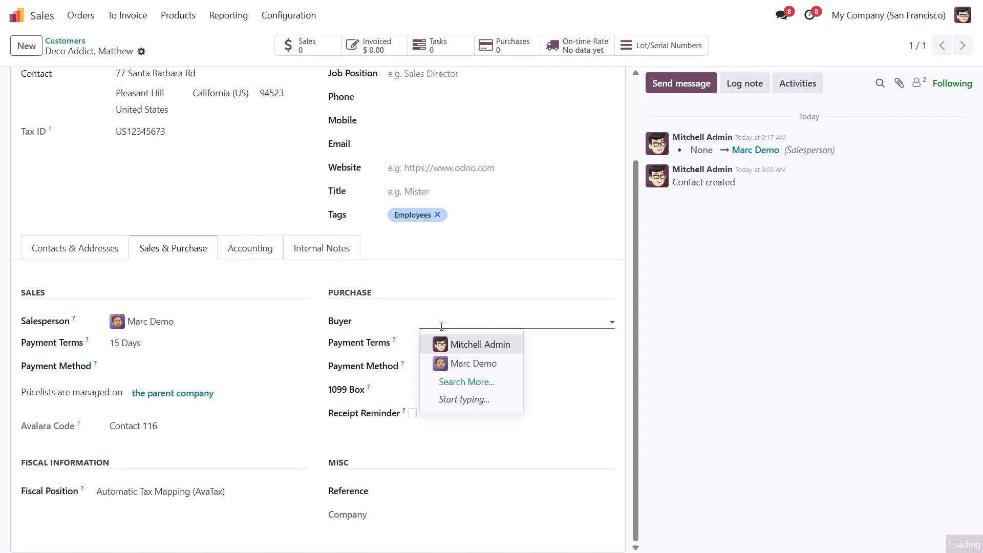
pyautogui.click(395, 330)
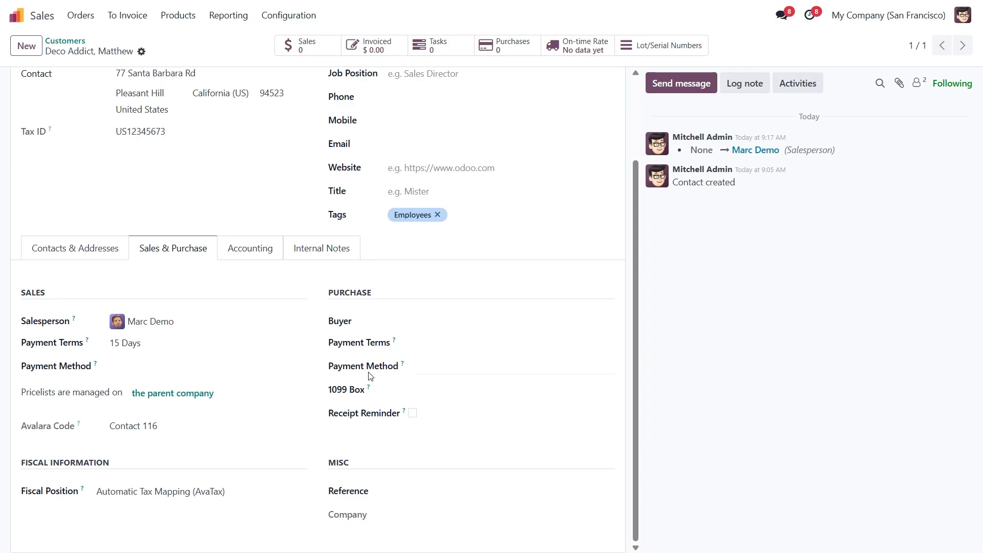
pyautogui.click(426, 367)
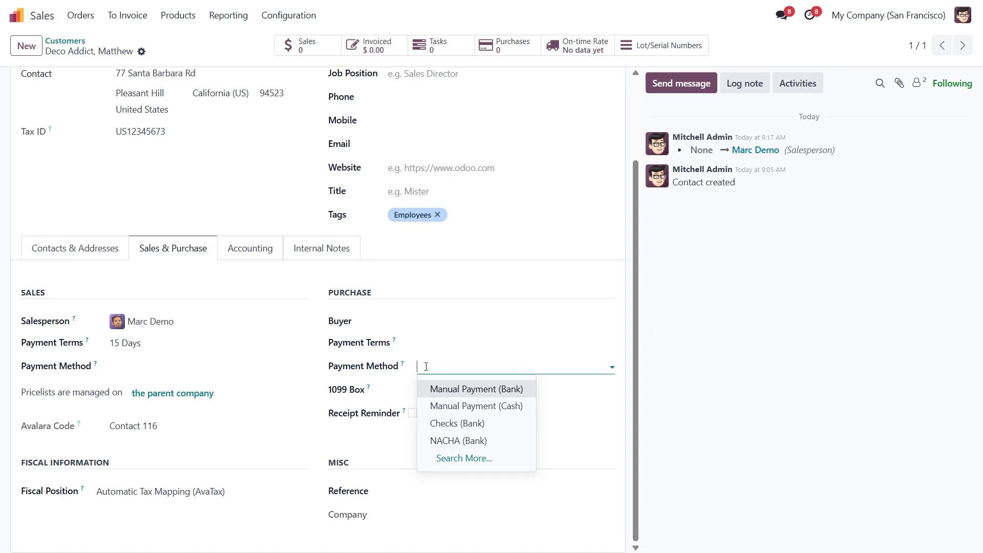
pyautogui.click(426, 366)
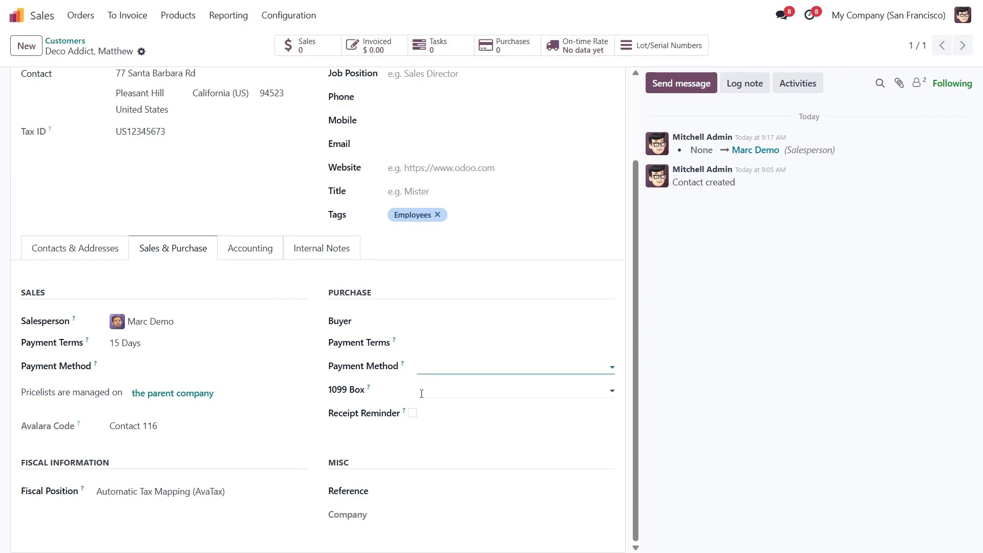
pyautogui.click(445, 394)
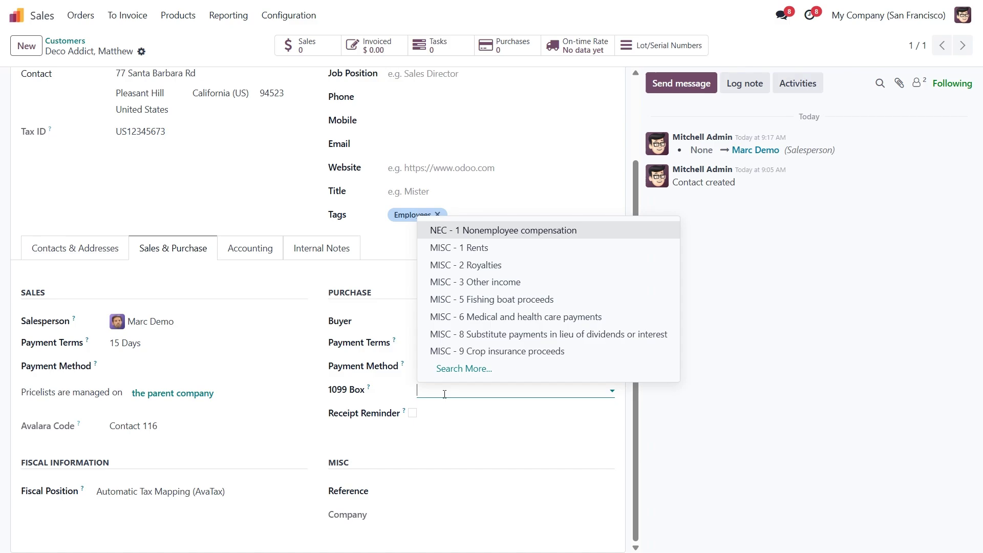
pyautogui.click(509, 232)
# Step: Enable the receipt reminder set to 5 days before
pyautogui.moveTo(368, 390)
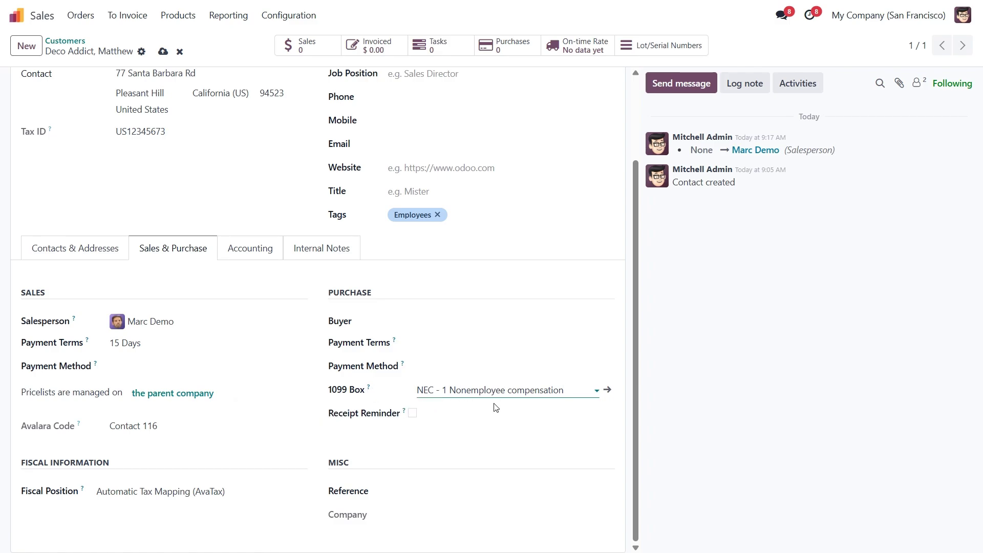
pyautogui.click(412, 412)
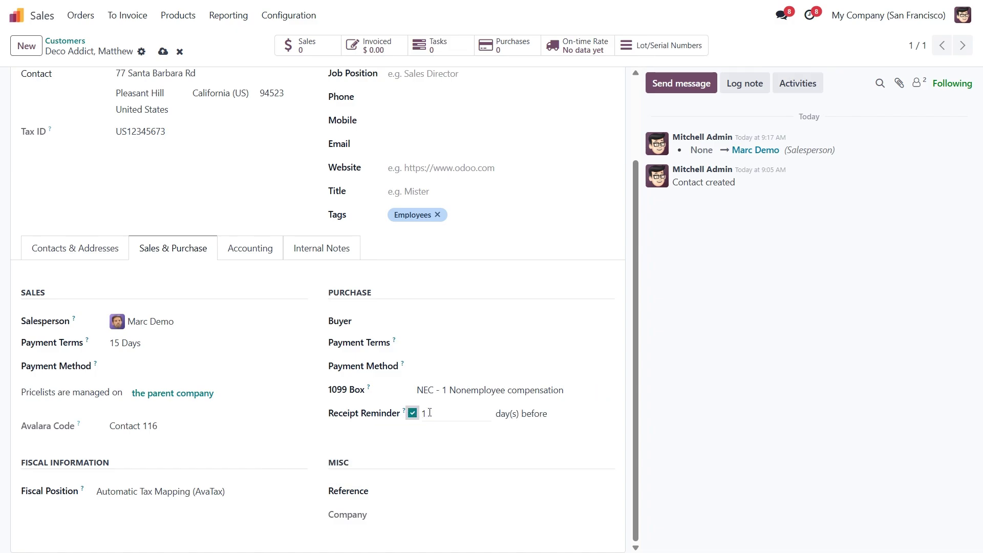
pyautogui.click(430, 413)
pyautogui.write('5')
pyautogui.click(435, 433)
# Step: Open Matthew's empty Internal Notes and place the cursor in the notes editor
pyautogui.click(324, 255)
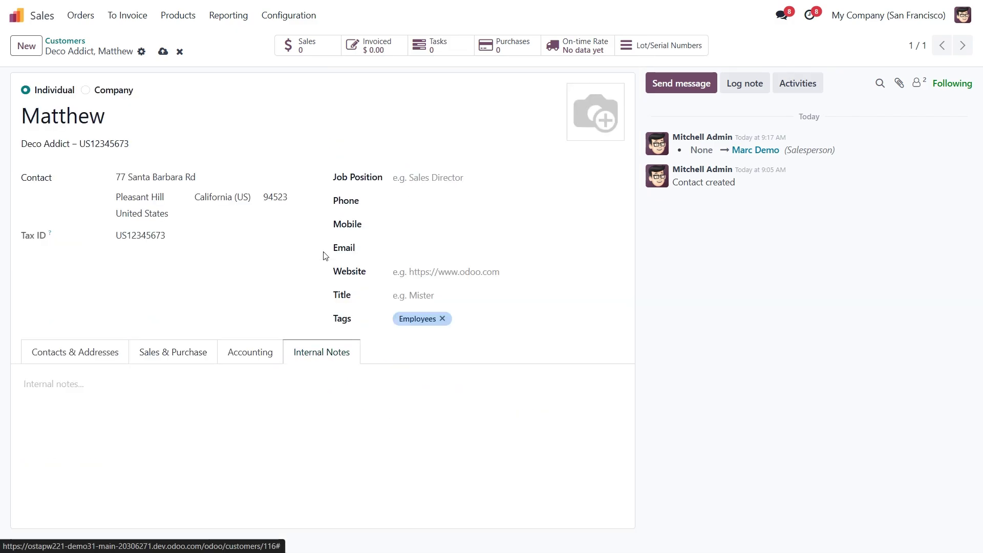
pyautogui.click(168, 381)
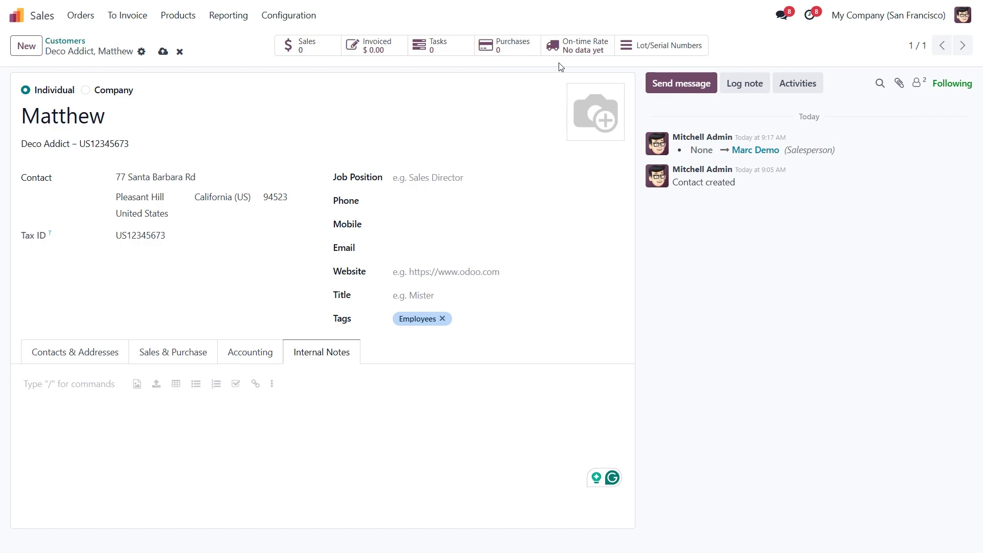
# Step: Check the Sales smart button shows no quotations, then return to Matthew's Sales & Purchase tab
pyautogui.click(310, 50)
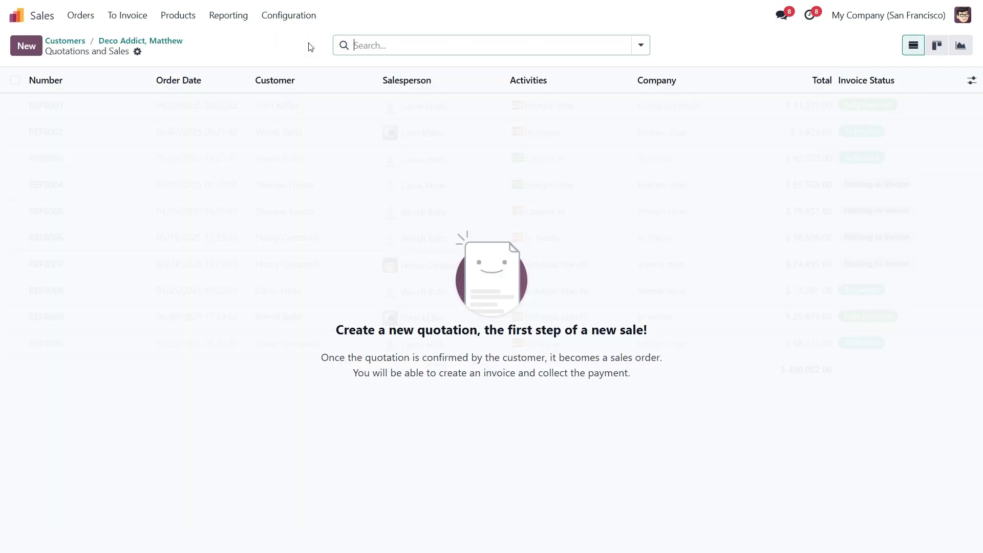
pyautogui.click(170, 42)
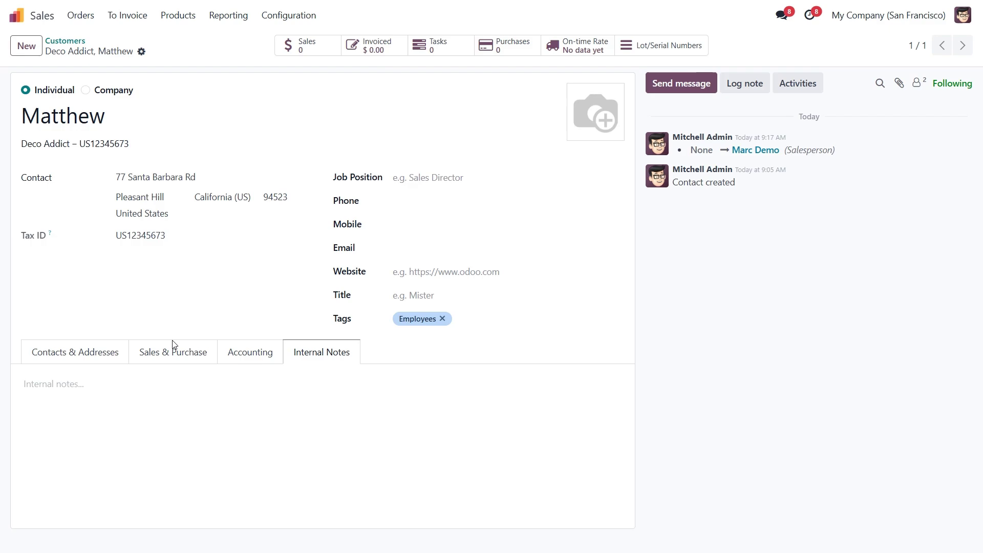
pyautogui.click(171, 353)
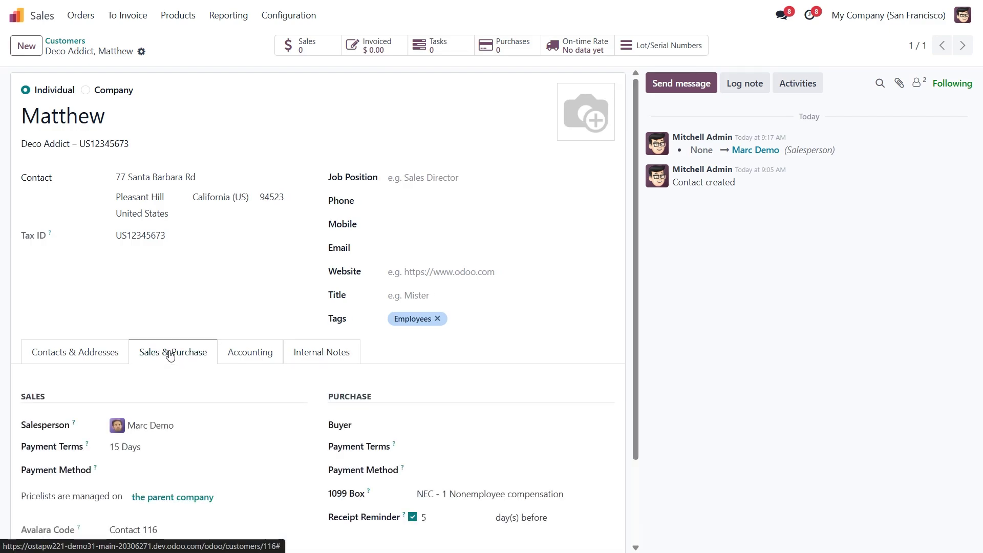